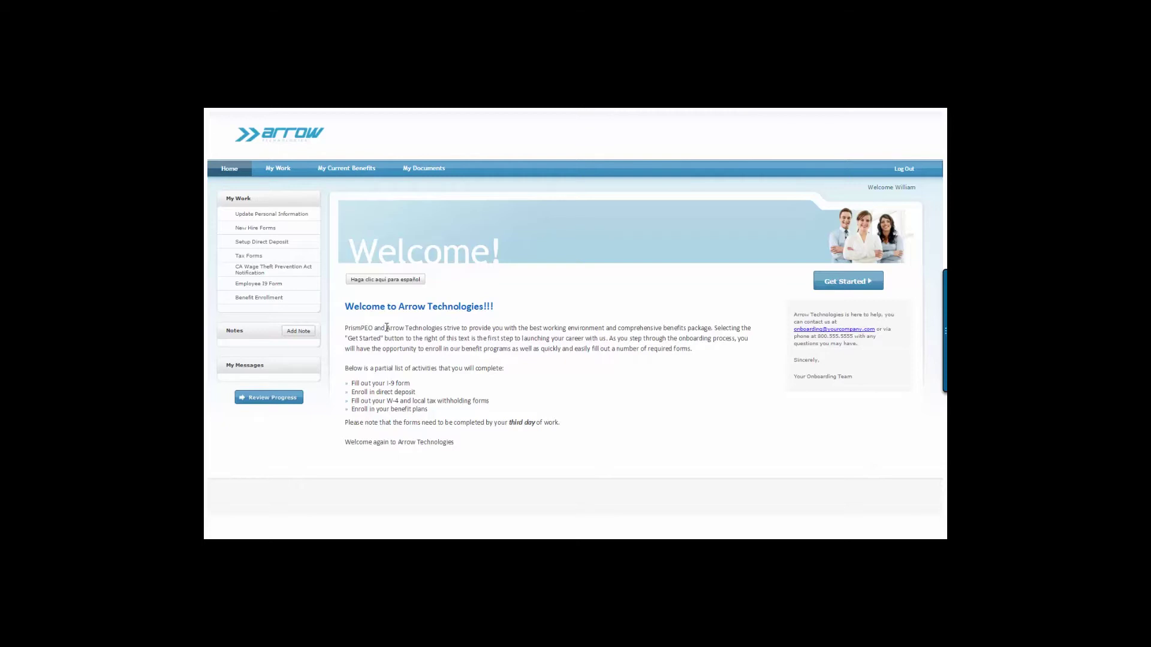
Step: Start onboarding from the Home page to reach the Orientation 101 welcome video
left_click_drag(387, 329, 437, 331)
left_click(496, 368)
left_click(820, 282)
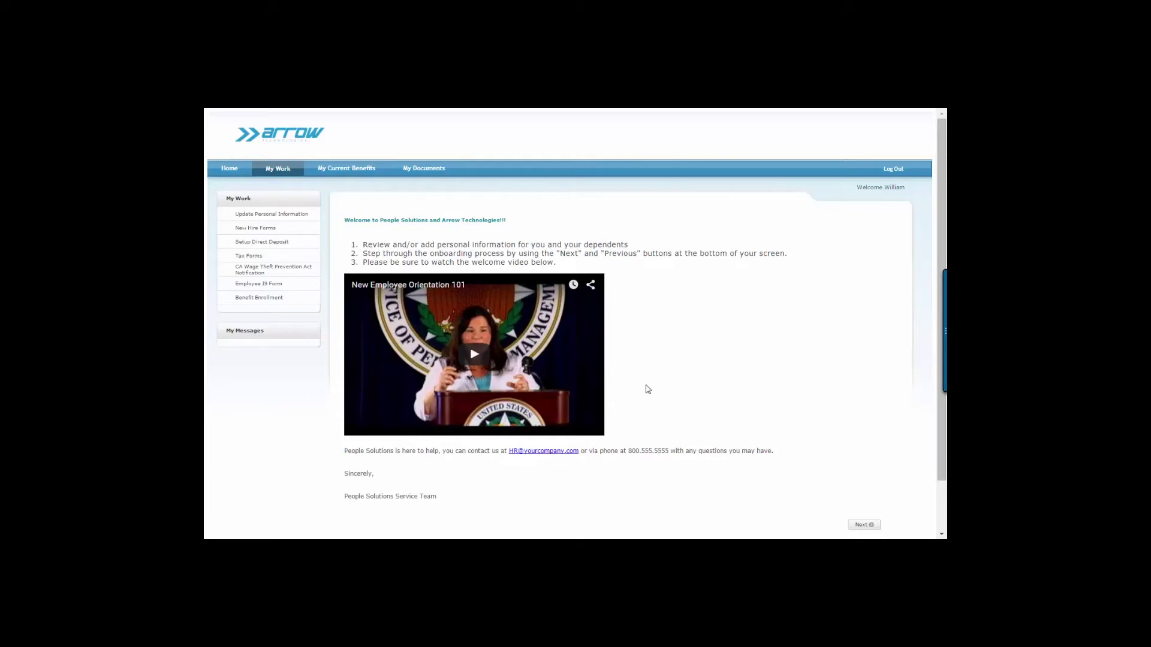
Step: Advance from the welcome page to the prefilled Personal Information form
left_click(862, 525)
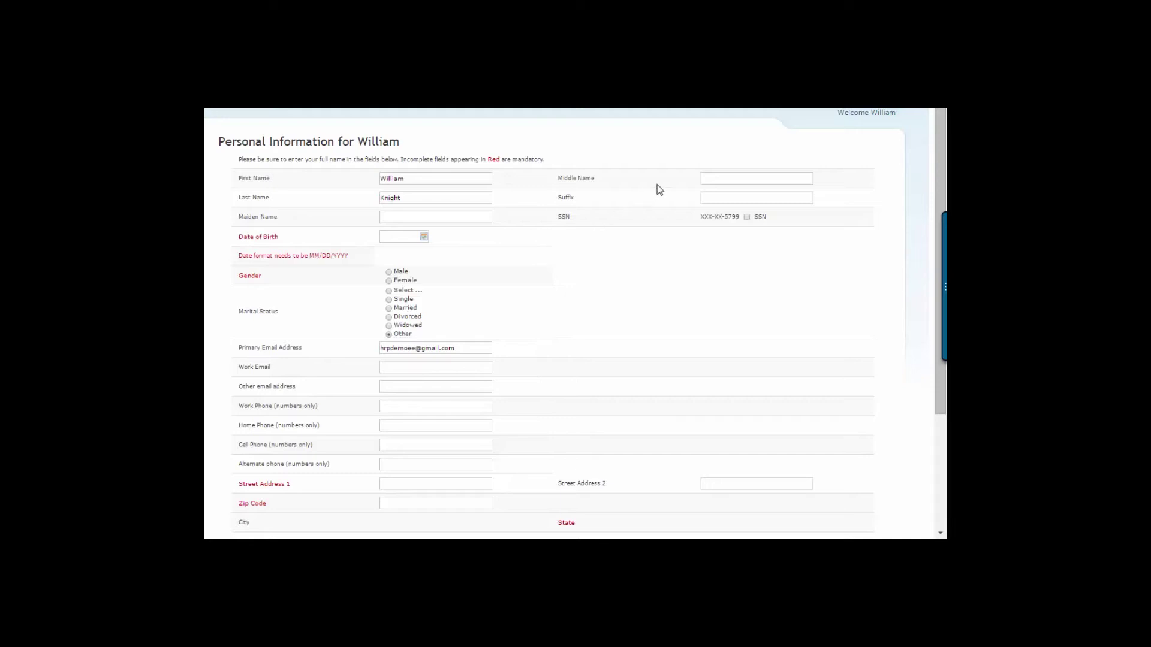
left_click(708, 178)
left_click(401, 238)
type("08/1")
type("91980")
key("Tab")
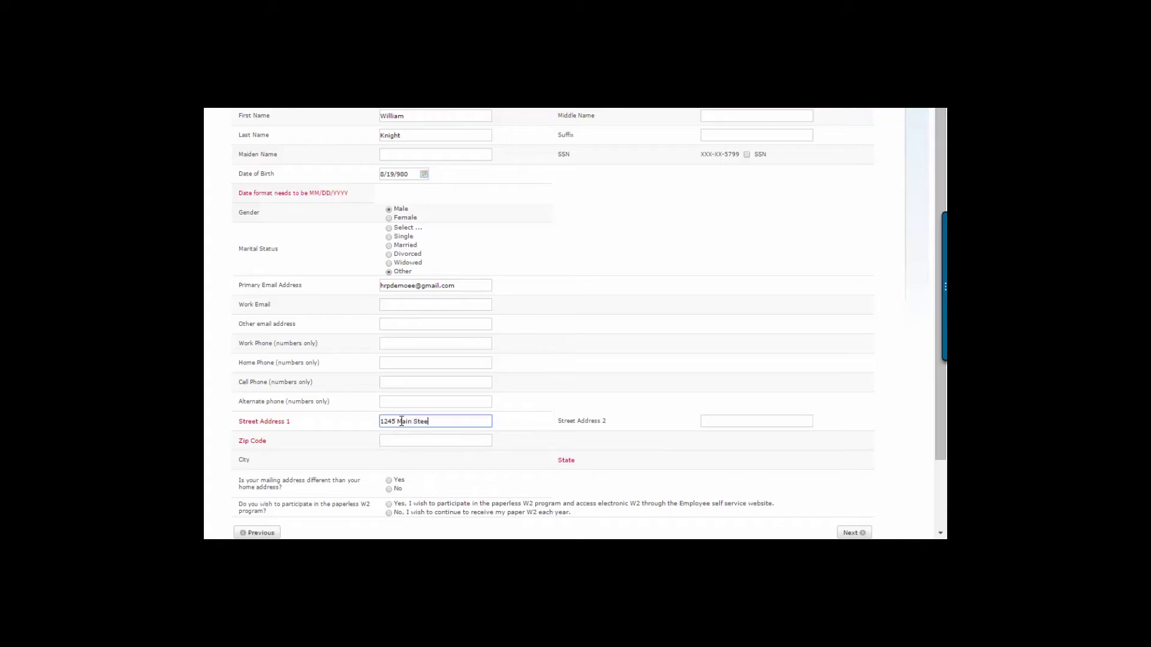
Step: Correct the street address and enter zip code 90210 so city and state autofill
key("BackSpace")
type("reet")
key("Tab")
key("Tab")
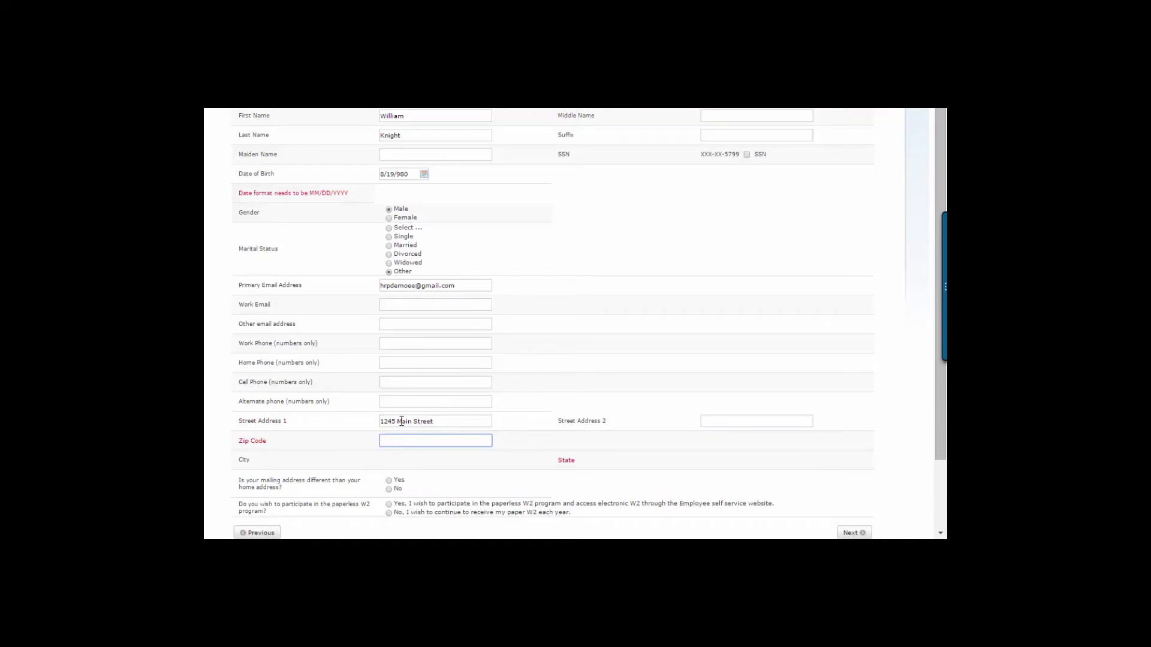
type("90210")
key("Tab")
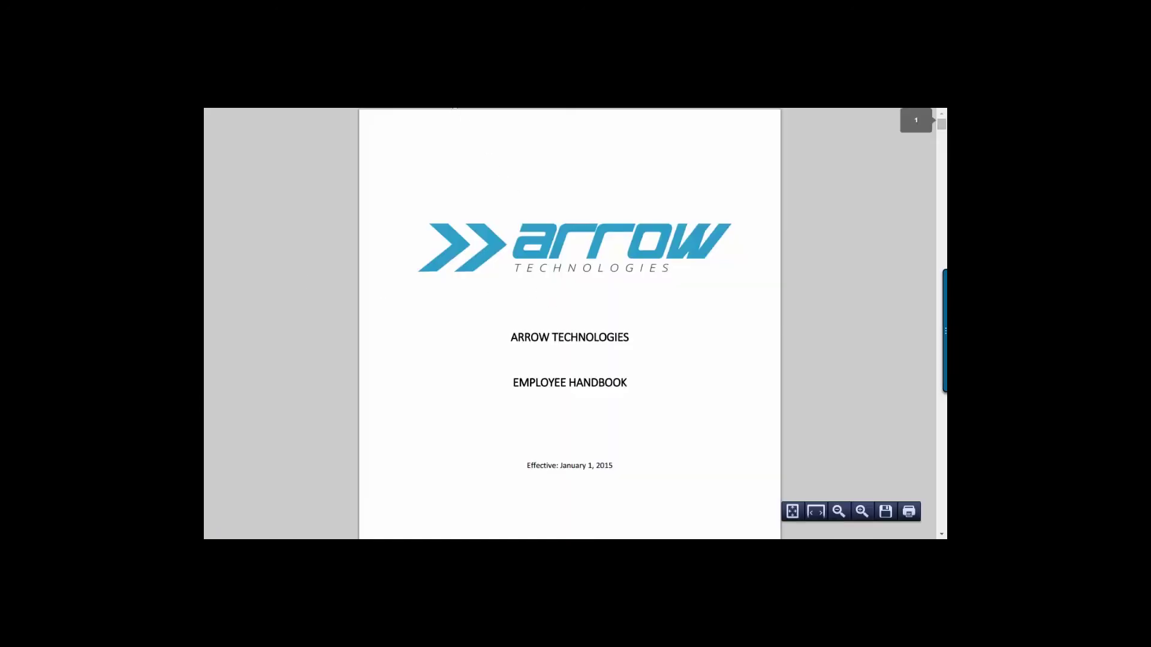
Step: Close the Employee Handbook and continue from the New Hire Forms summary to direct deposit
key("Escape")
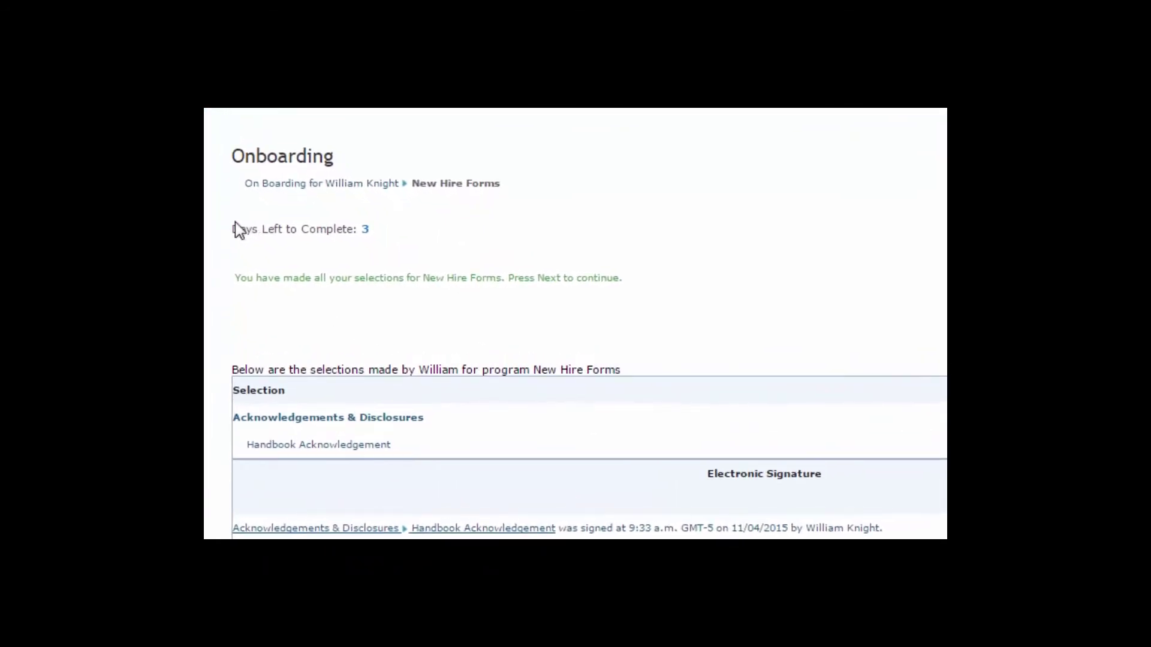
left_click_drag(234, 228, 383, 229)
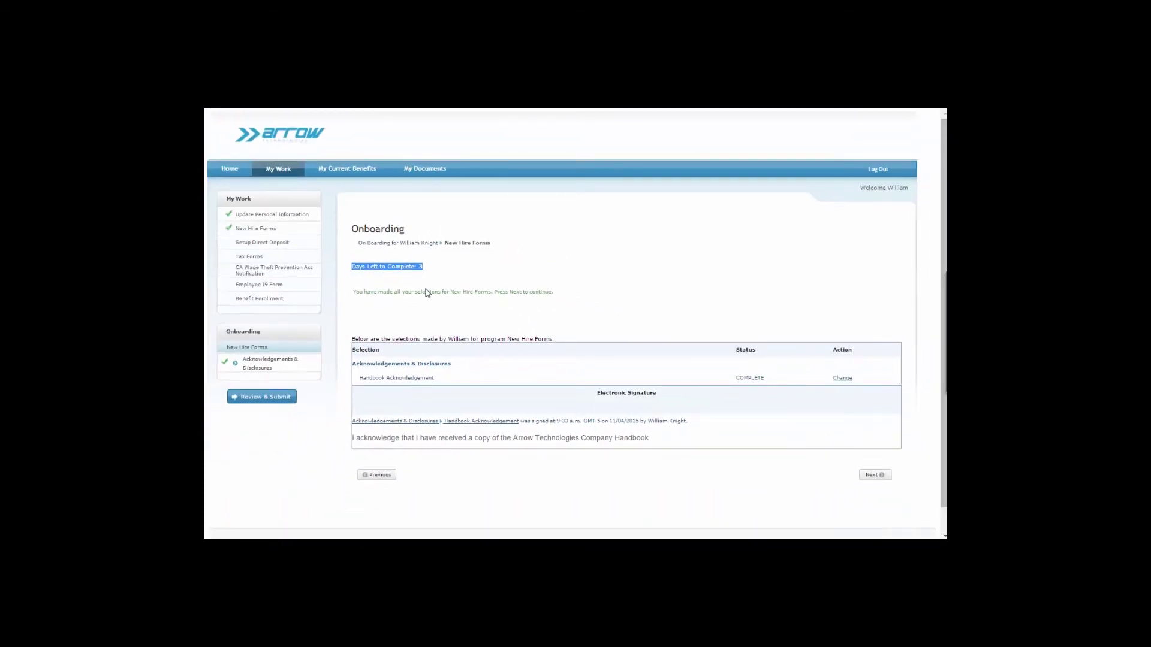
left_click(875, 475)
Step: Add and save a checking account named Main with transit 064000020 and the account number
left_click(366, 272)
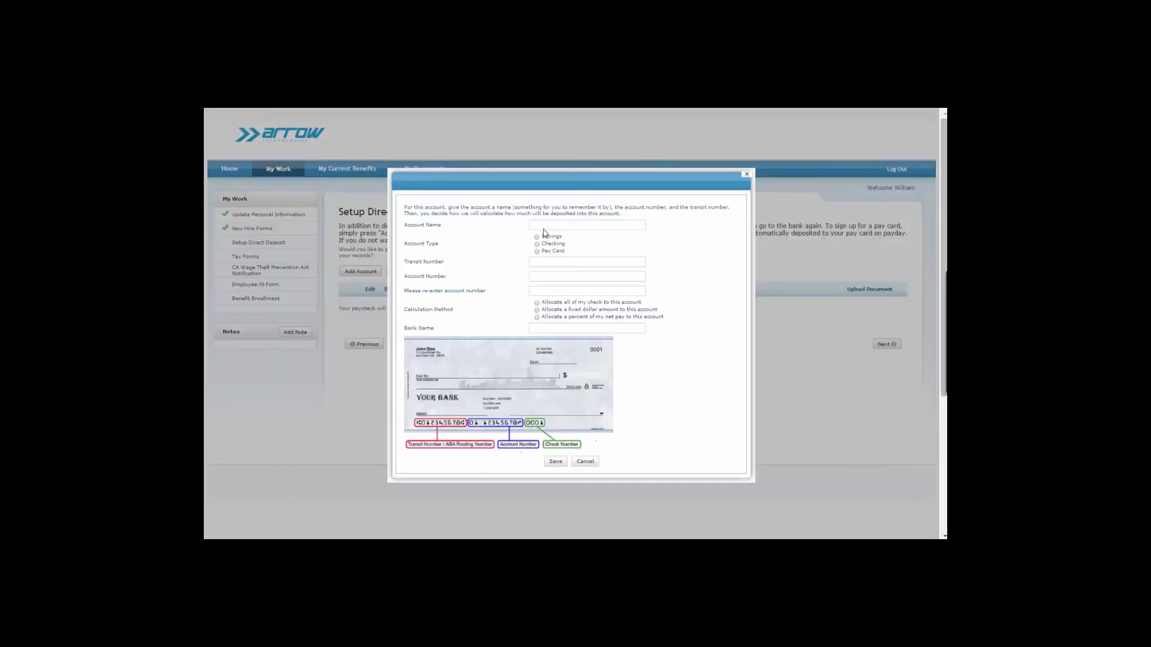
type("Main")
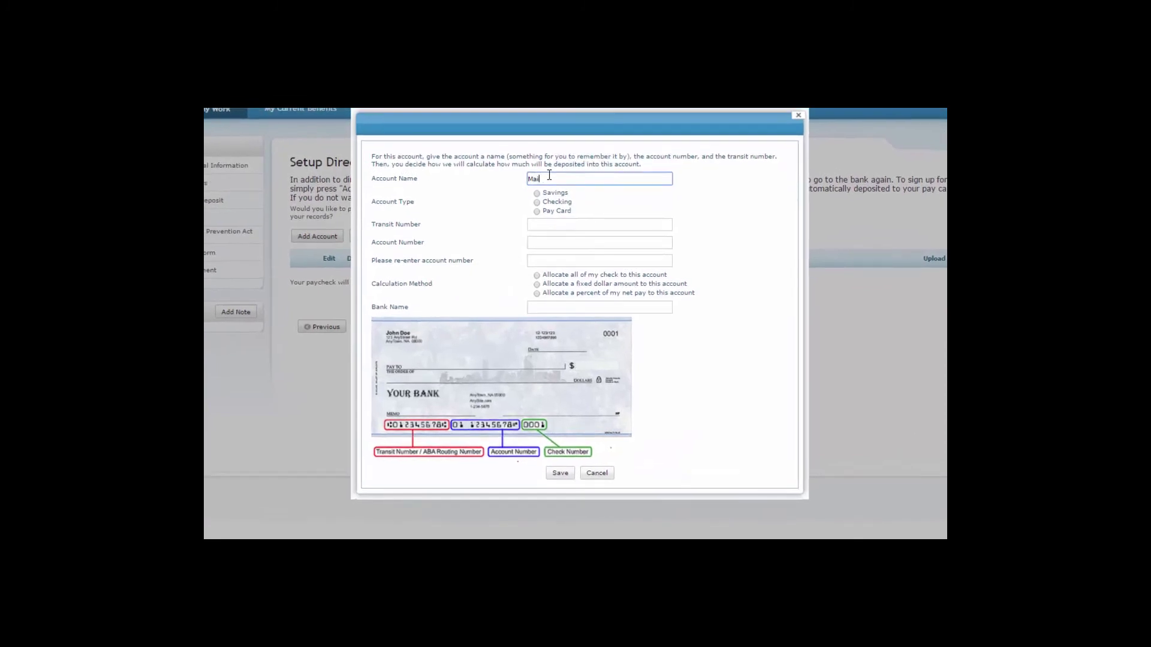
left_click(536, 233)
left_click(655, 230)
type("064000020")
left_click(586, 243)
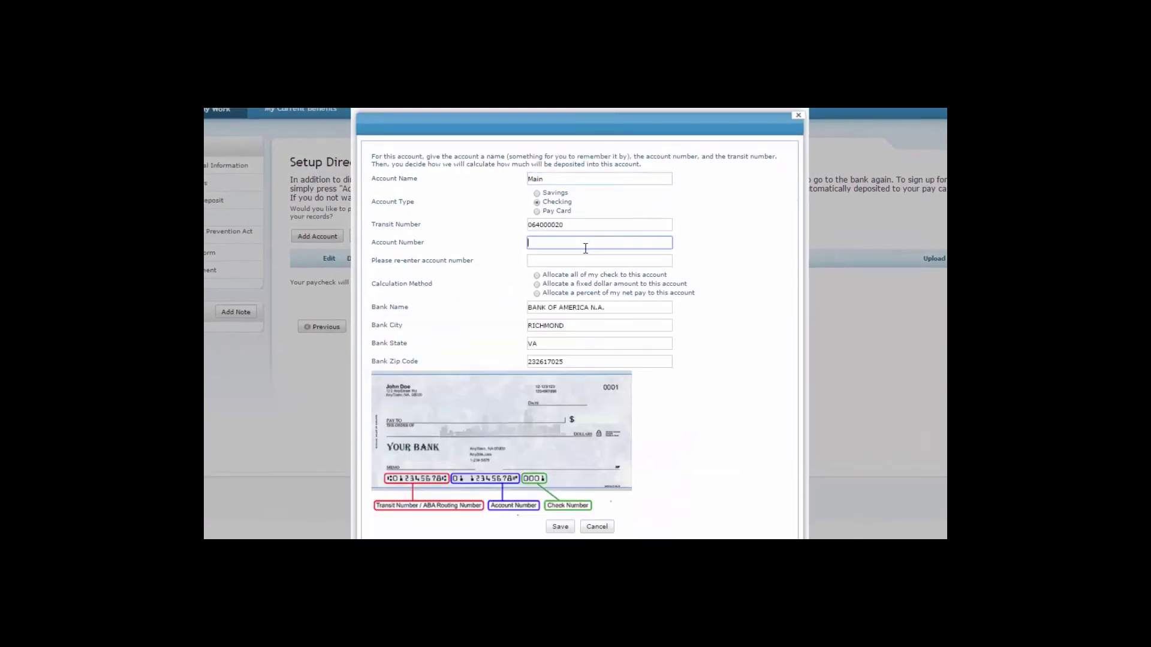
left_click(562, 528)
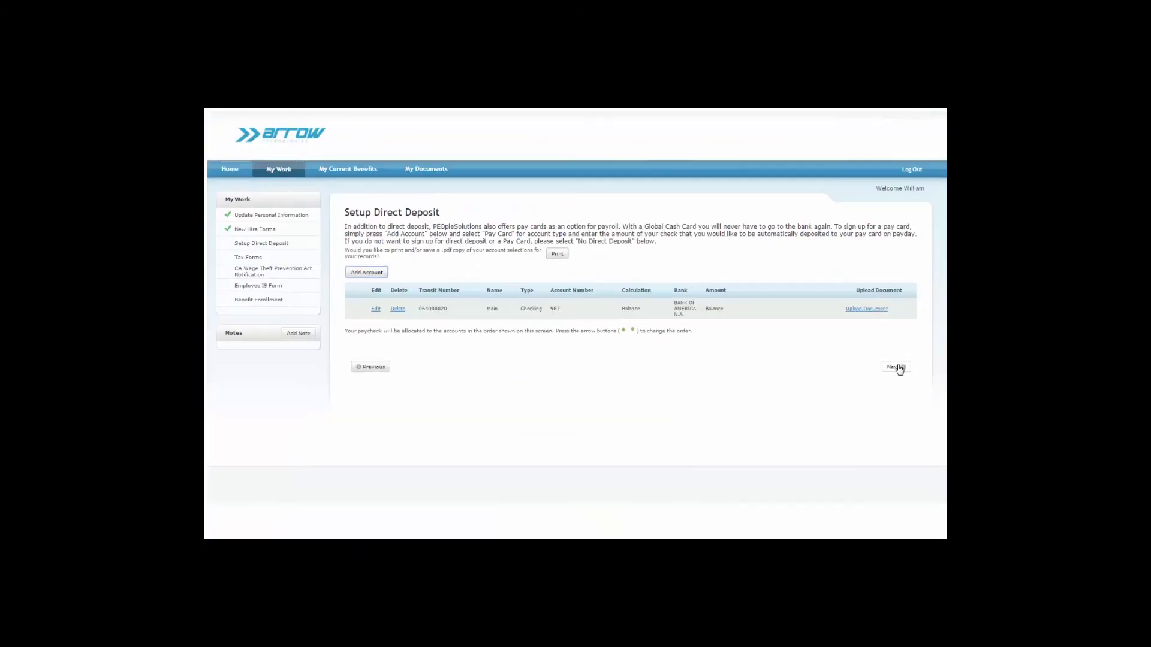
Step: Proceed through the Tax Forms summary to the W-4 federal withholding form
left_click(896, 368)
left_click(671, 478)
left_click(626, 339)
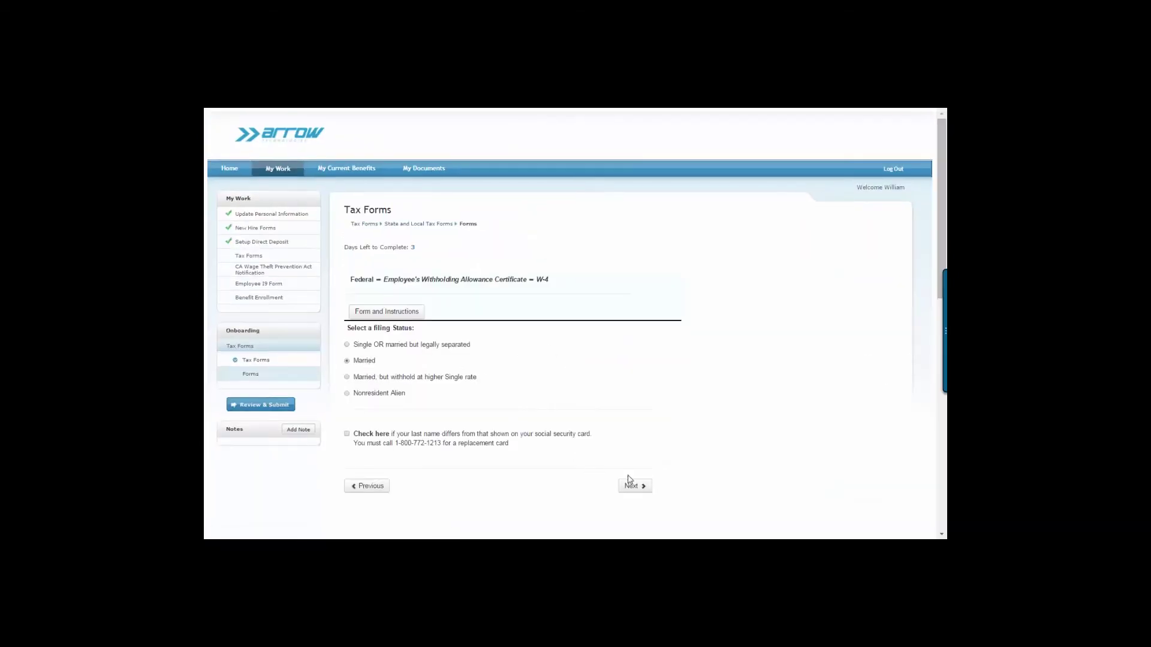
Step: Complete the W-4 as Married with no exemption, and agree to the DE 4 and wage notice terms
left_click(631, 486)
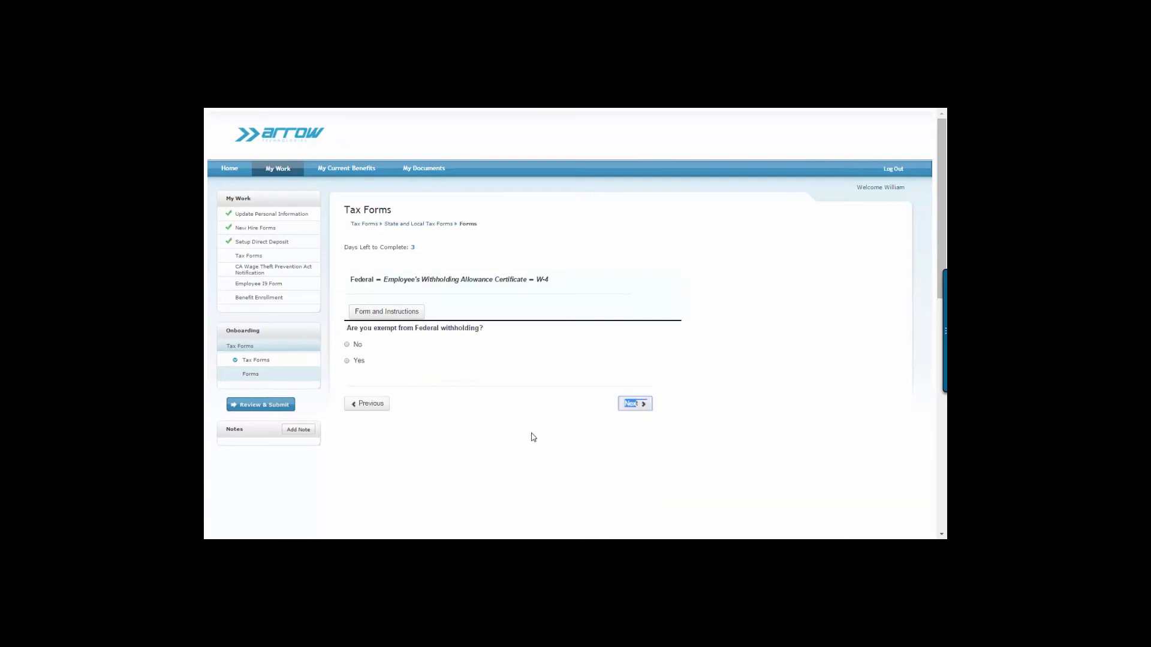
left_click(359, 344)
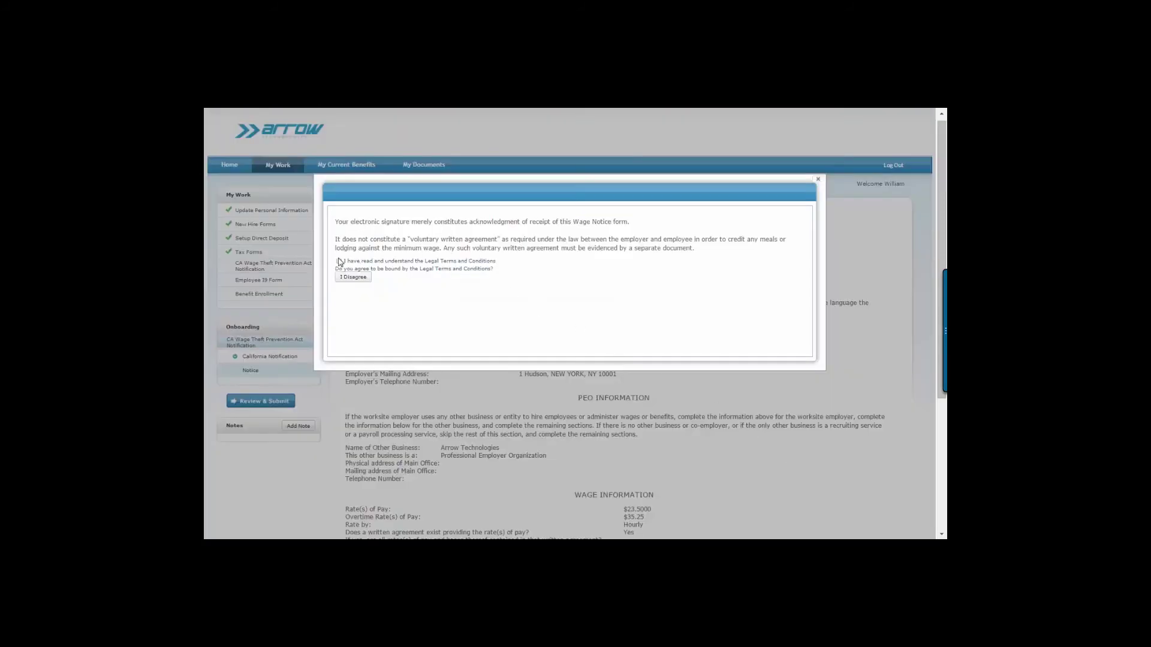
left_click(339, 261)
left_click(338, 269)
left_click(340, 261)
left_click(351, 277)
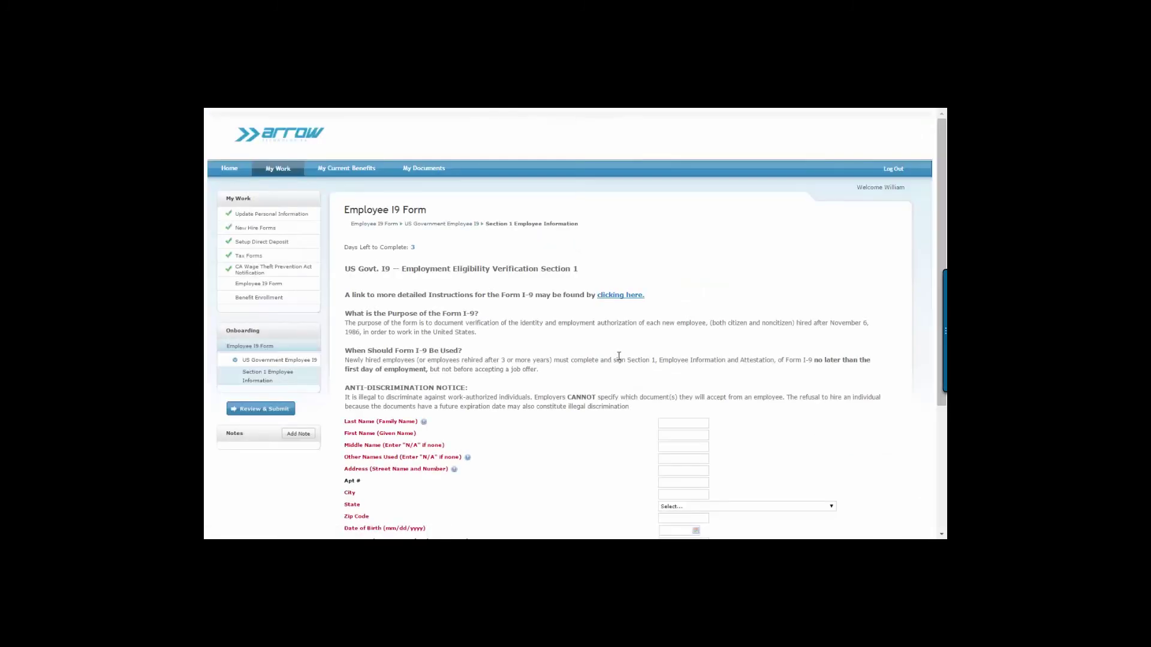
scroll(618, 356, "down", 2)
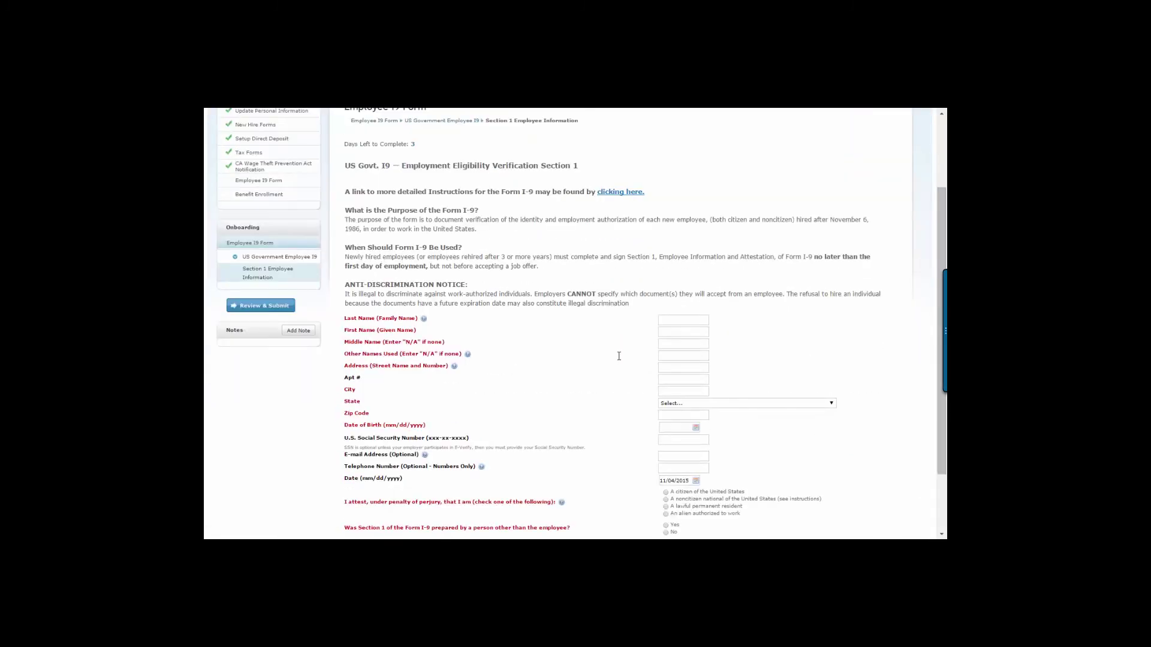
scroll(629, 322, "down", 1)
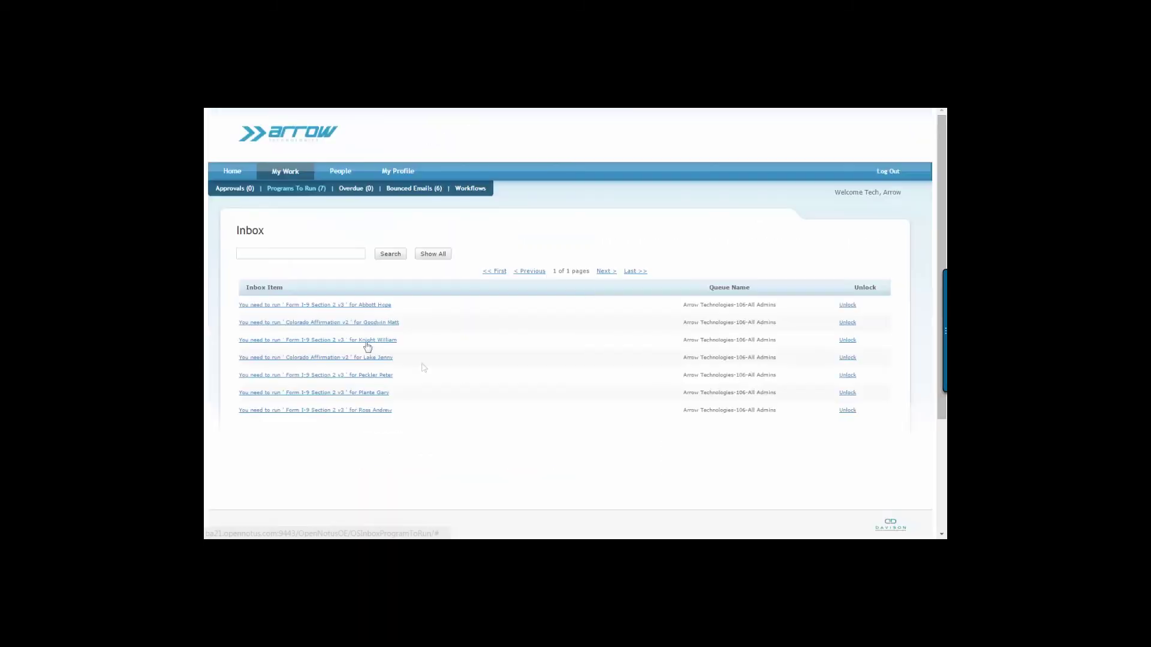
Step: Run I-9 Section 2 with signature date 11/4/2015, title Manager, and List B plus C documents
left_click(366, 345)
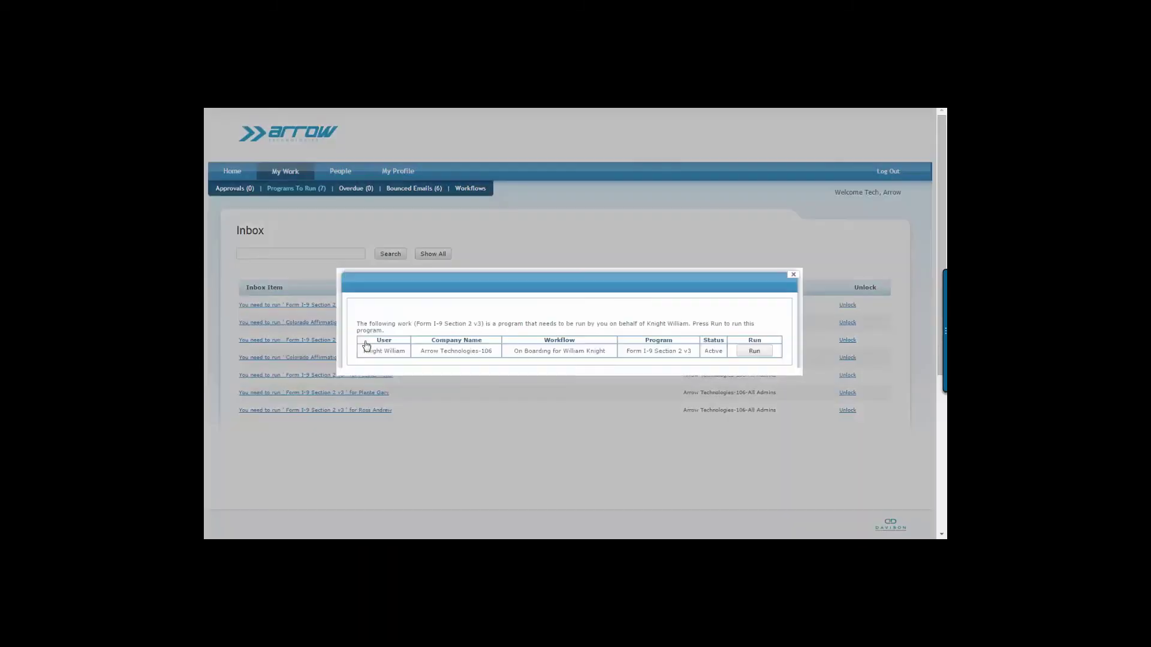
left_click(751, 353)
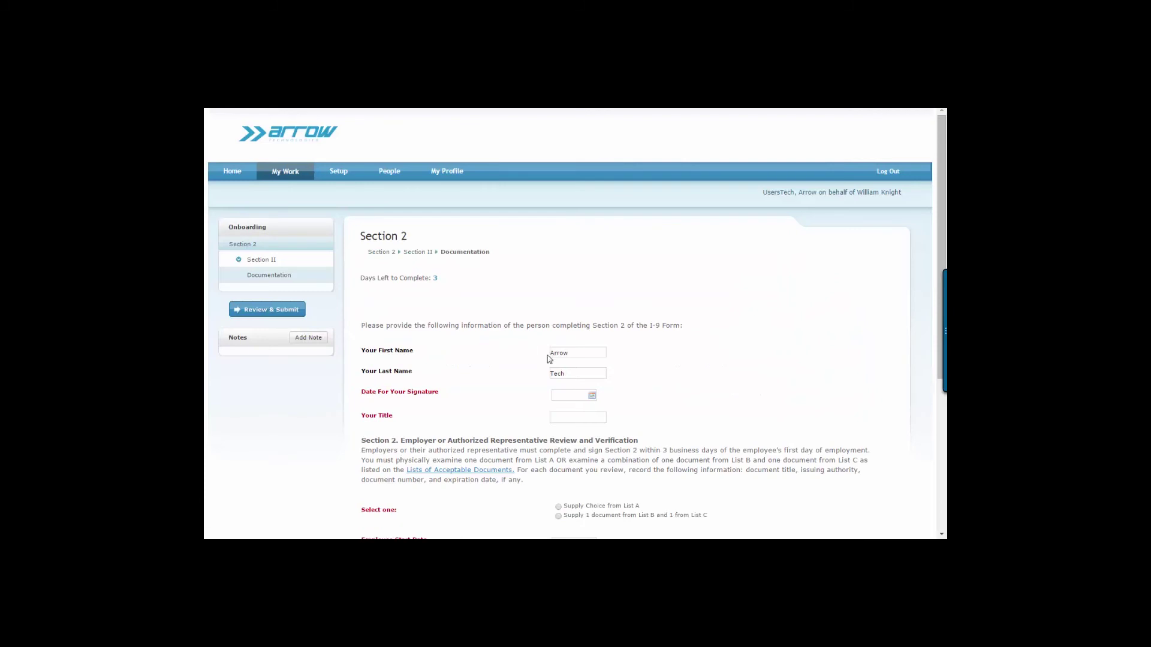
left_click(567, 395)
key("Tab")
type("Manager")
left_click(543, 516)
scroll(676, 404, "down", 3)
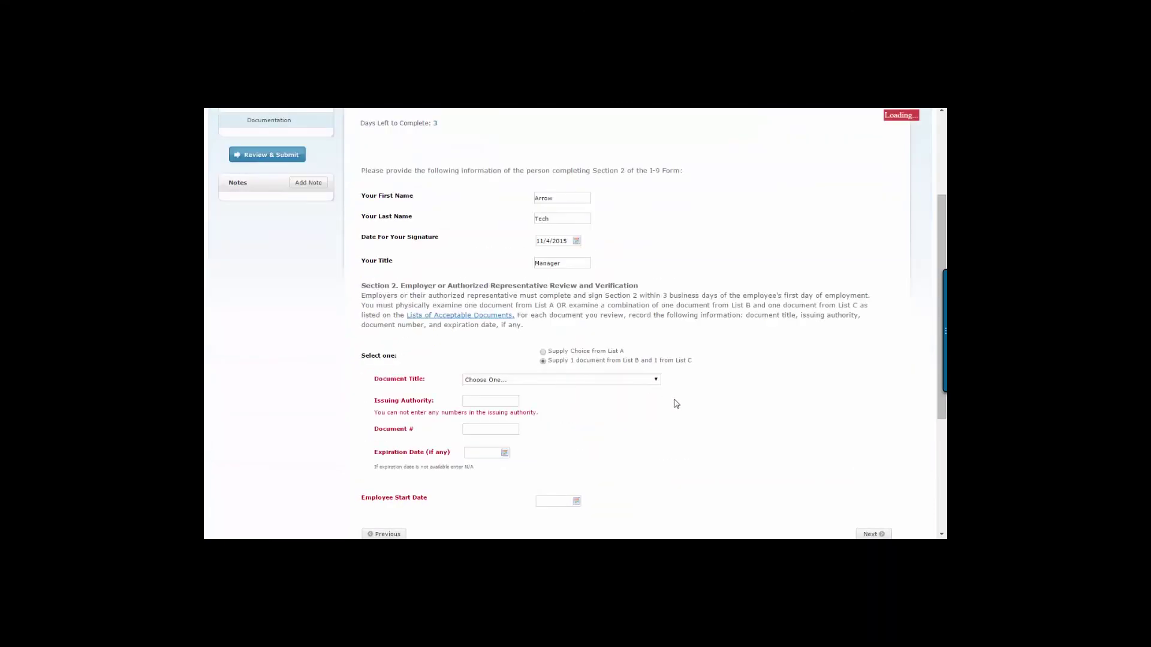
scroll(676, 404, "down", 1)
left_click(565, 329)
left_click(564, 337)
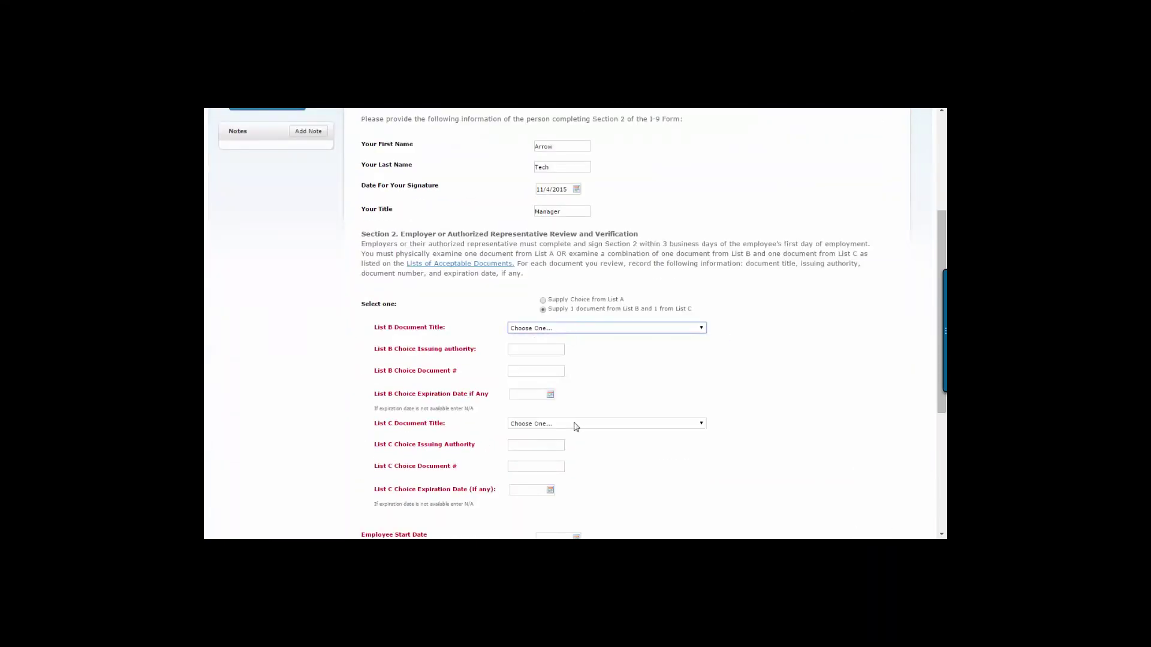